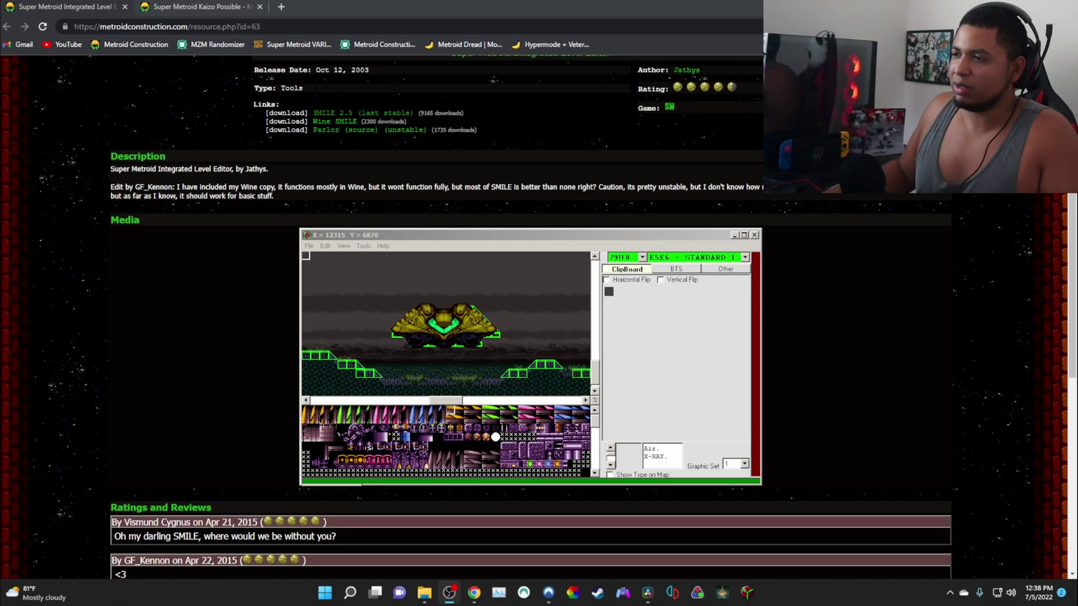
- Open the Metroid Construction Hacks list in a new tab from the Super Metroid Integrated Level Editor page
{"action": "scroll", "coordinate": [141, 397], "scroll_direction": "up", "scroll_amount": 3}
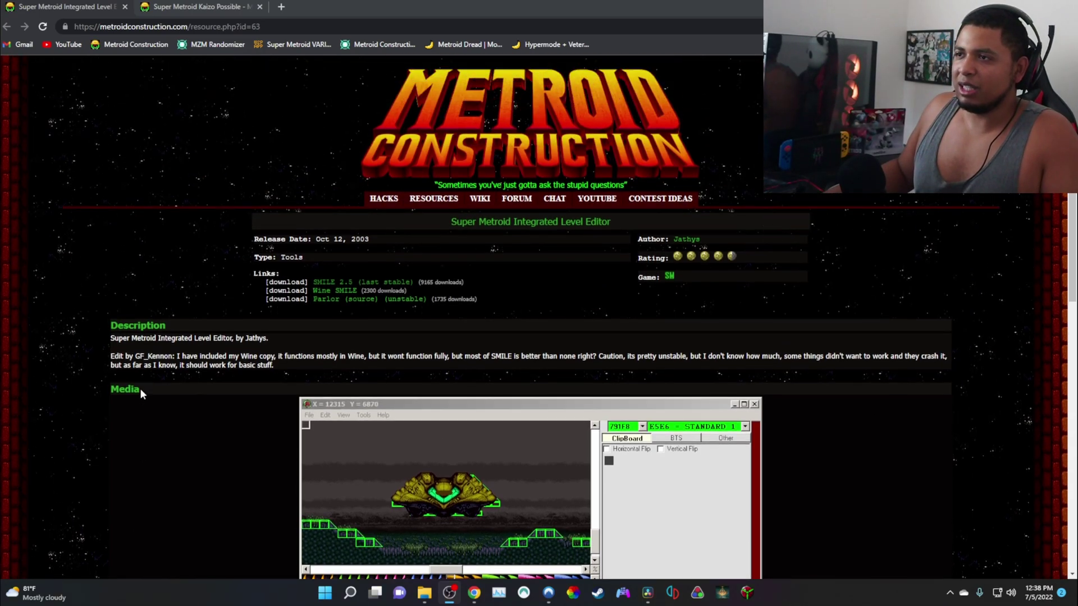
{"action": "scroll", "coordinate": [275, 208], "scroll_direction": "down", "scroll_amount": 2}
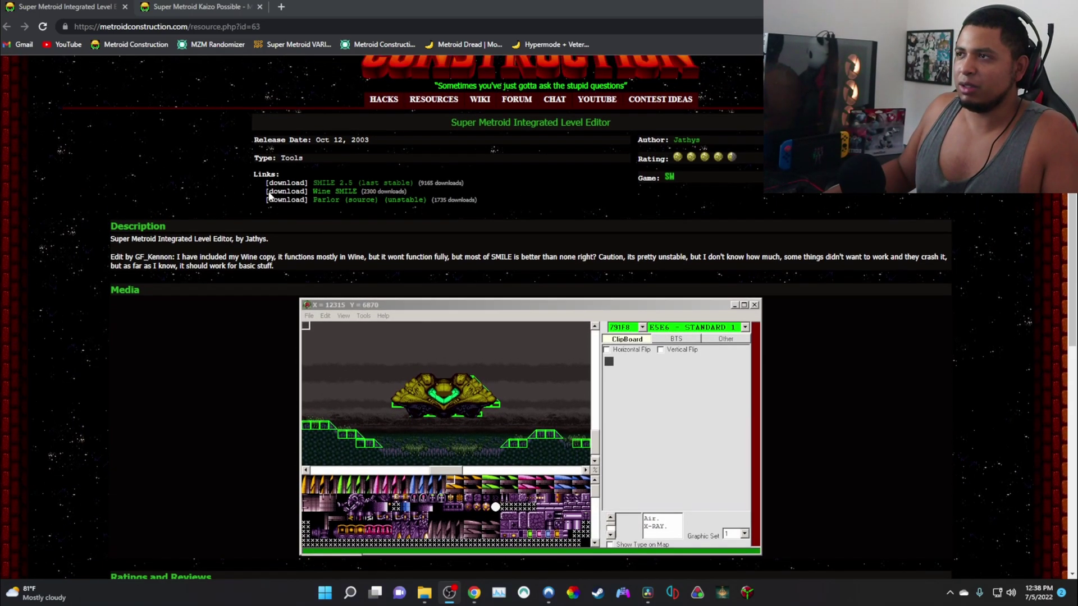
{"action": "scroll", "coordinate": [506, 169], "scroll_direction": "up", "scroll_amount": 2}
{"action": "scroll", "coordinate": [550, 136], "scroll_direction": "down", "scroll_amount": 2}
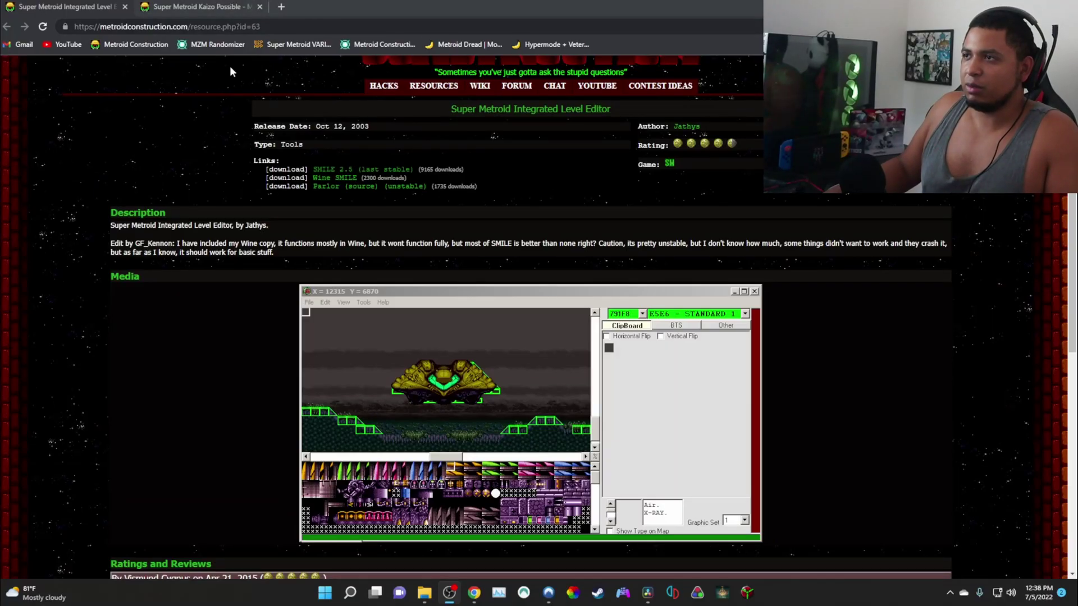
{"action": "scroll", "coordinate": [460, 167], "scroll_direction": "up", "scroll_amount": 3}
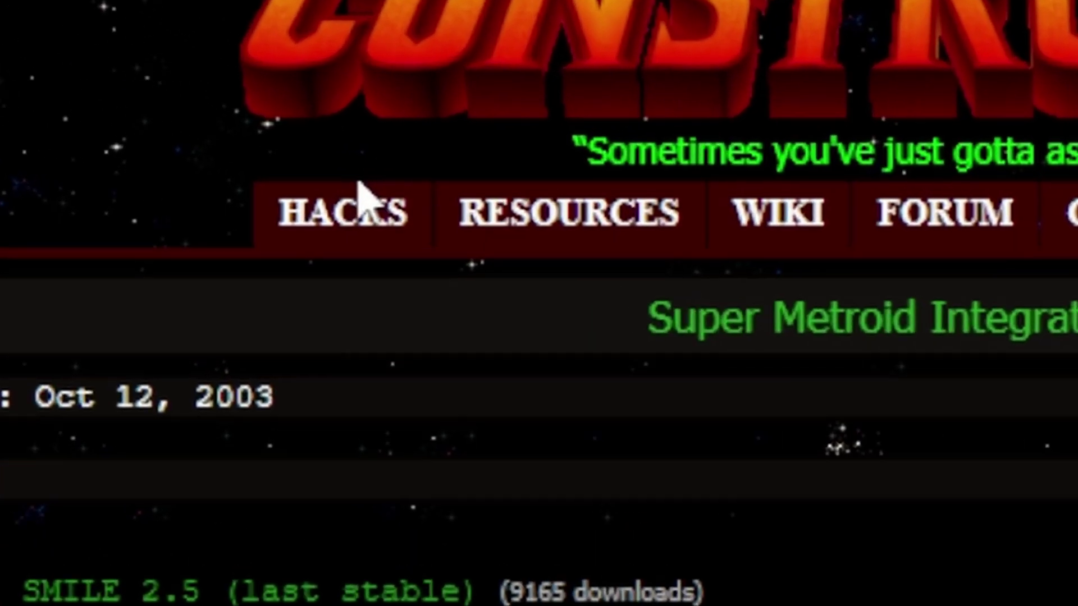
{"action": "right_click", "coordinate": [350, 202]}
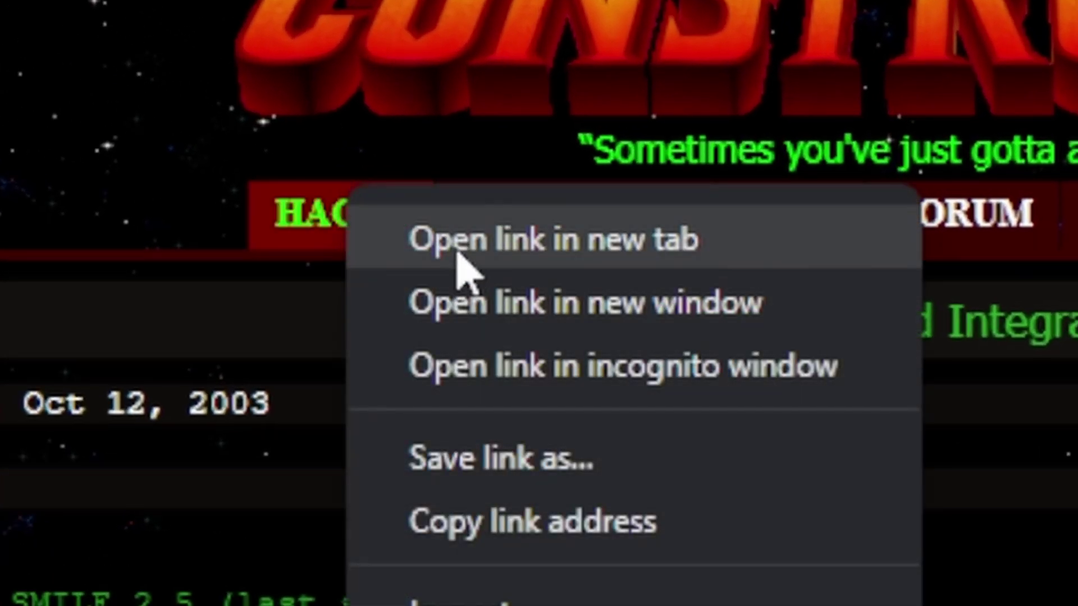
{"action": "left_click", "coordinate": [464, 274]}
{"action": "key", "text": "ctrl+Tab"}
- Examine the hacks list and the Super Metroid Kaizo Possible page's description, screenshots and reviews, ending back on the hacks list
{"action": "scroll", "coordinate": [214, 307], "scroll_direction": "down", "scroll_amount": 4}
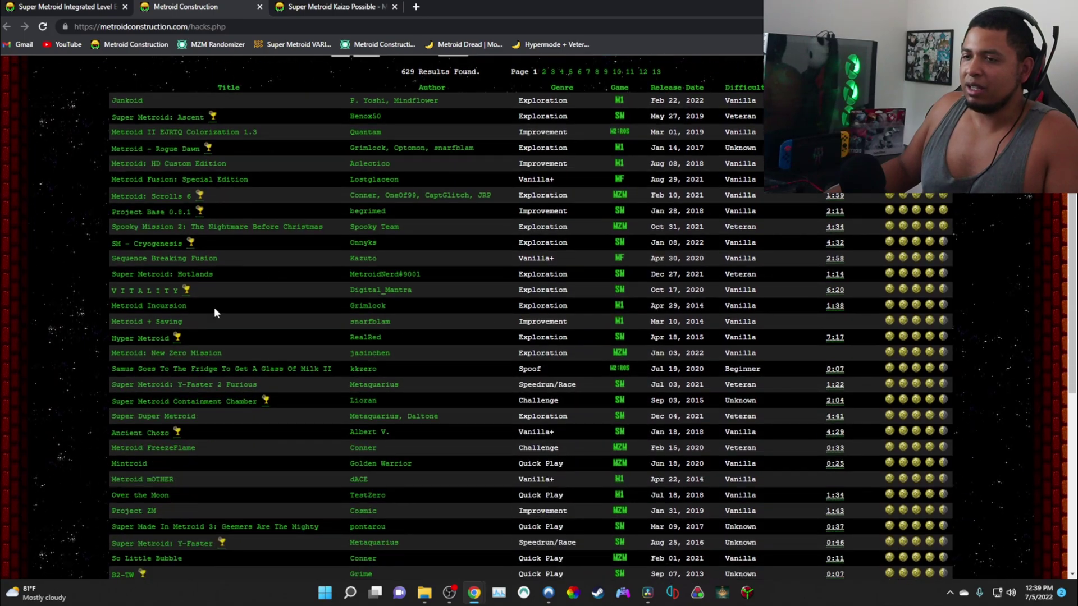
{"action": "scroll", "coordinate": [303, 272], "scroll_direction": "down", "scroll_amount": 2}
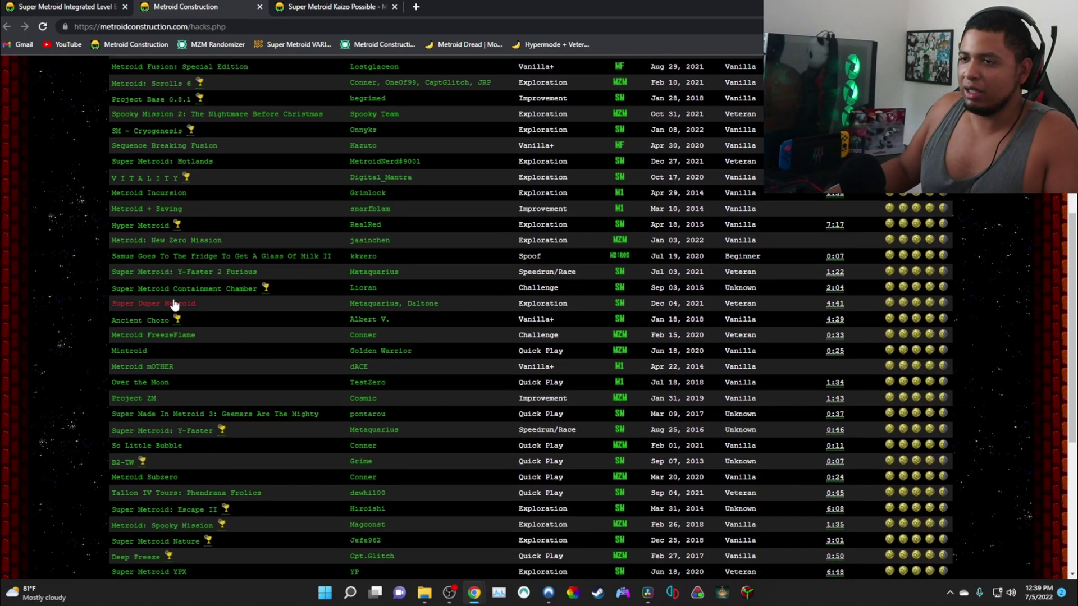
{"action": "scroll", "coordinate": [174, 304], "scroll_direction": "up", "scroll_amount": 10}
{"action": "left_click", "coordinate": [279, 7]}
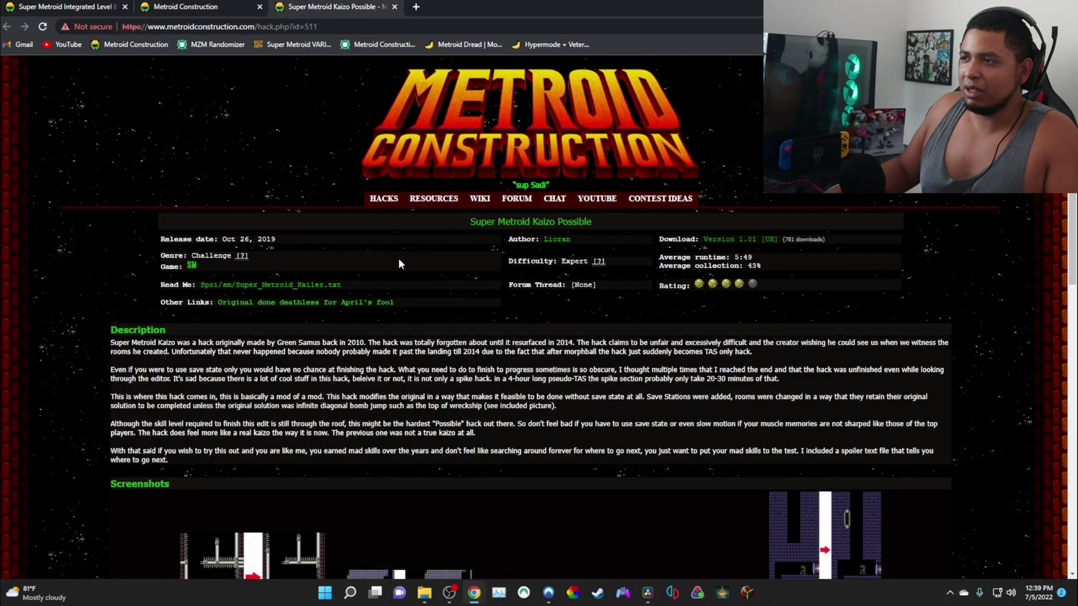
{"action": "scroll", "coordinate": [464, 246], "scroll_direction": "down", "scroll_amount": 4}
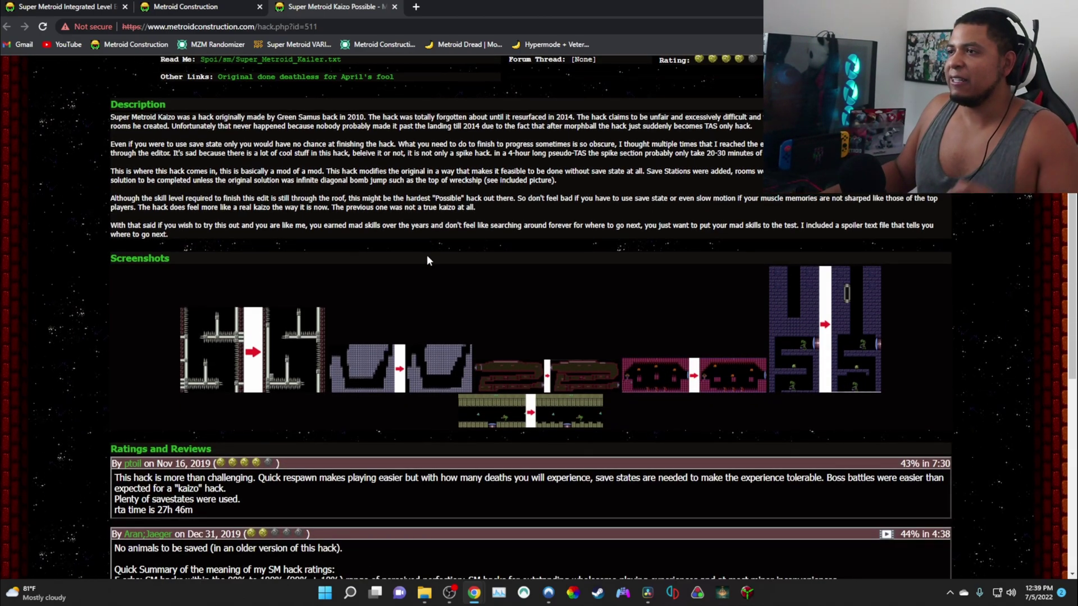
{"action": "scroll", "coordinate": [427, 255], "scroll_direction": "up", "scroll_amount": 2}
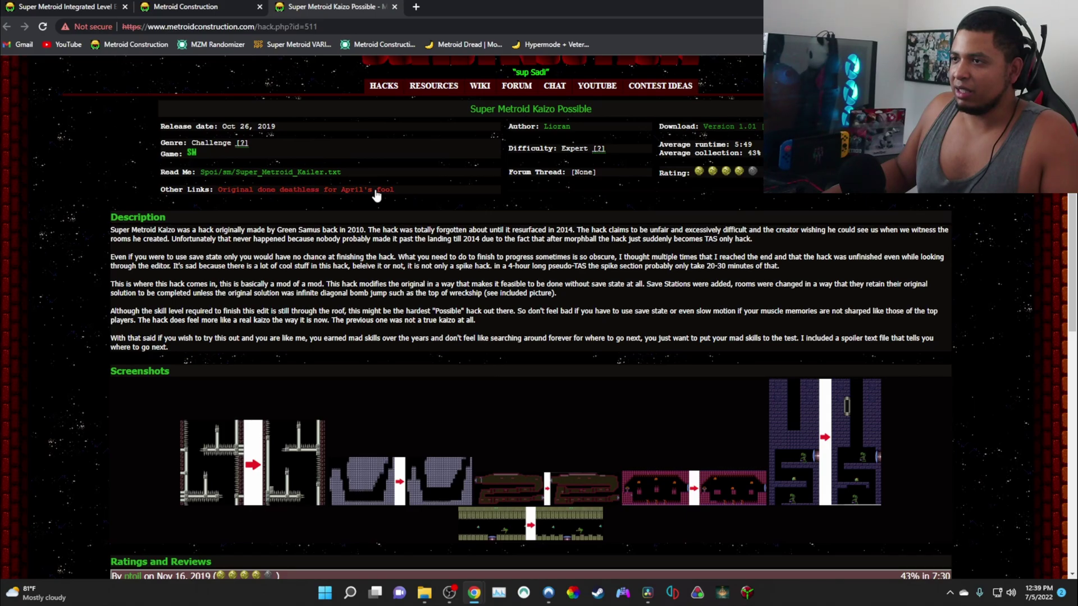
{"action": "scroll", "coordinate": [309, 236], "scroll_direction": "down", "scroll_amount": 5}
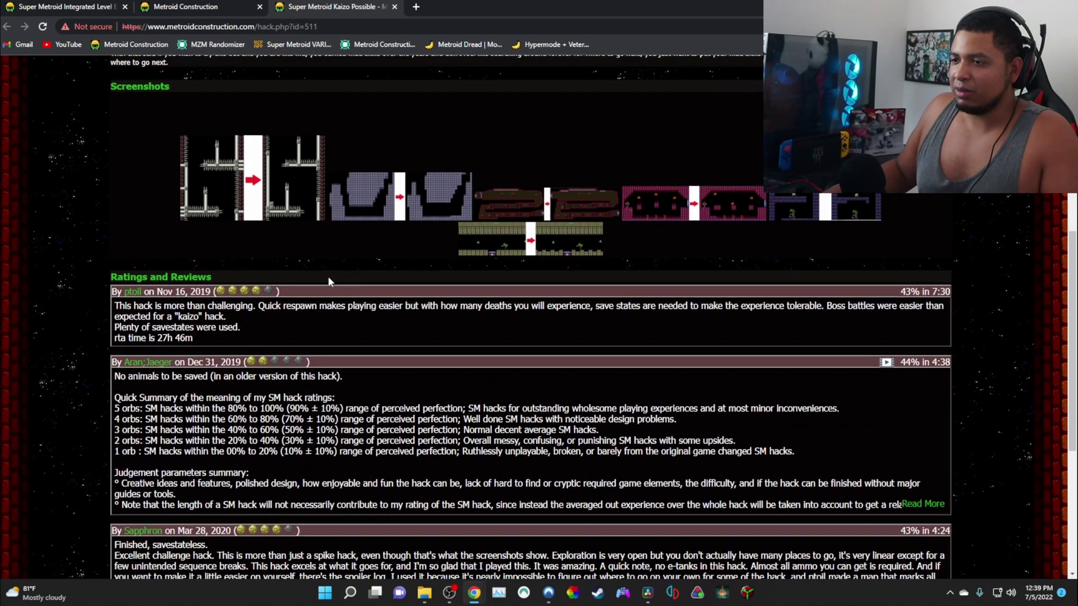
{"action": "scroll", "coordinate": [330, 278], "scroll_direction": "up", "scroll_amount": 7}
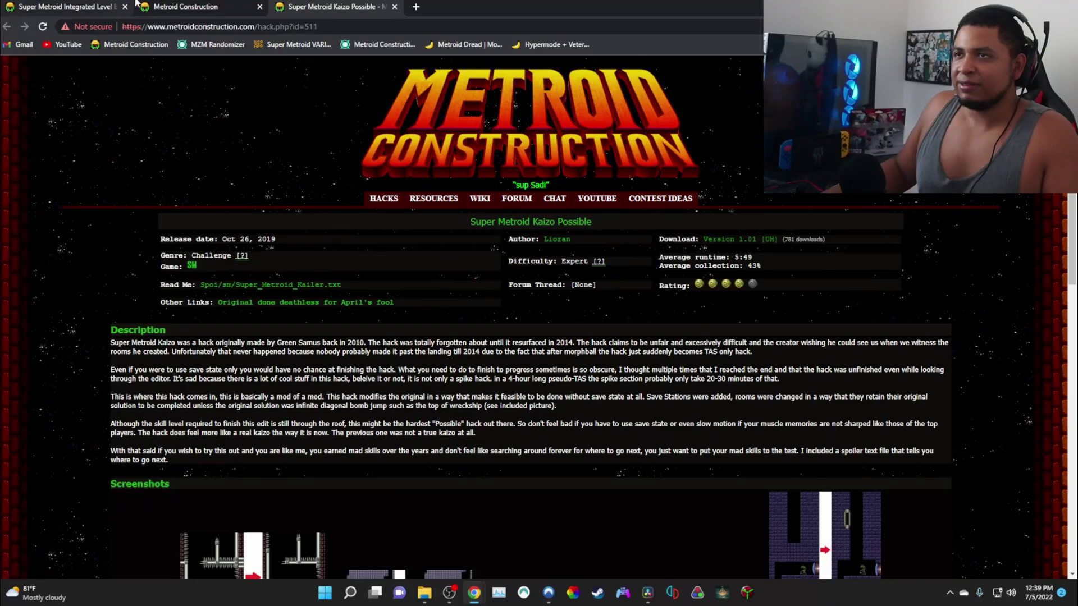
{"action": "left_click", "coordinate": [174, 6]}
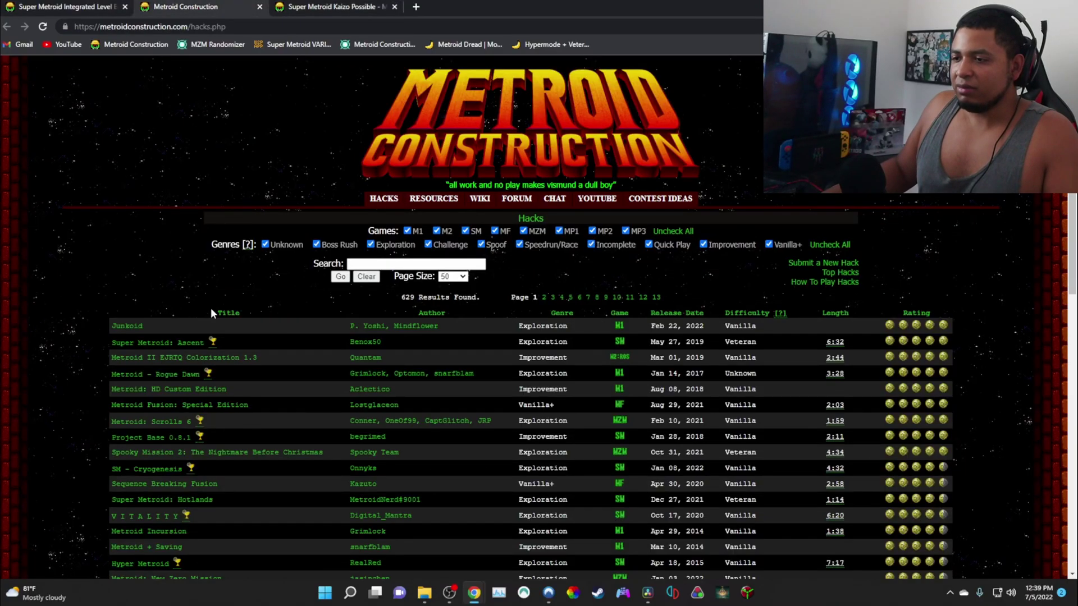
- Switch to File Explorer, launch smile, load the Super Metroid (JU) [!] ROM and maximize the editor window
{"action": "mouse_move", "coordinate": [471, 600]}
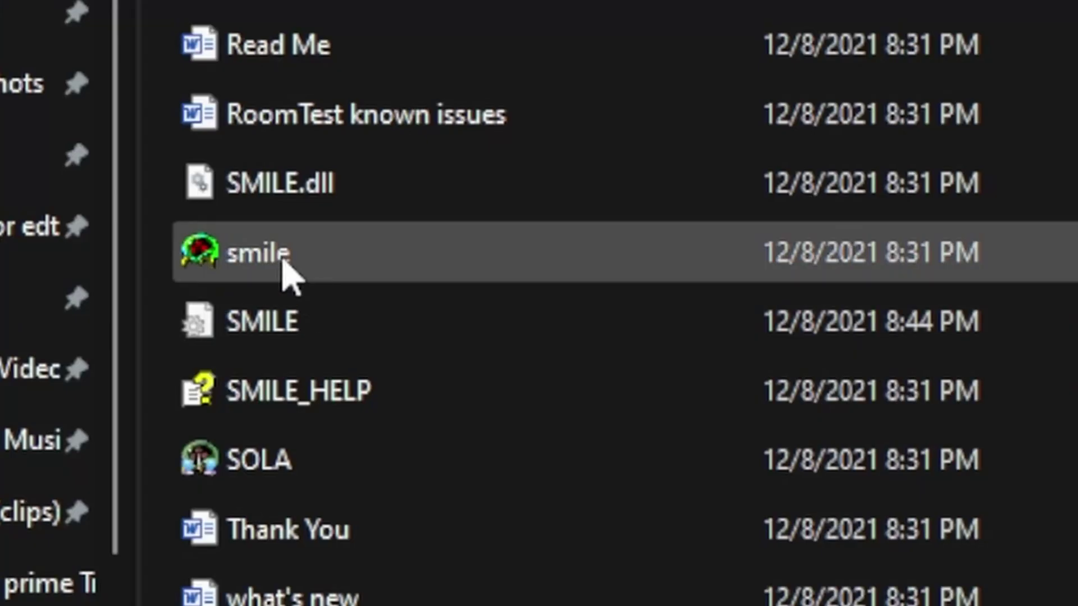
{"action": "double_click", "coordinate": [282, 260]}
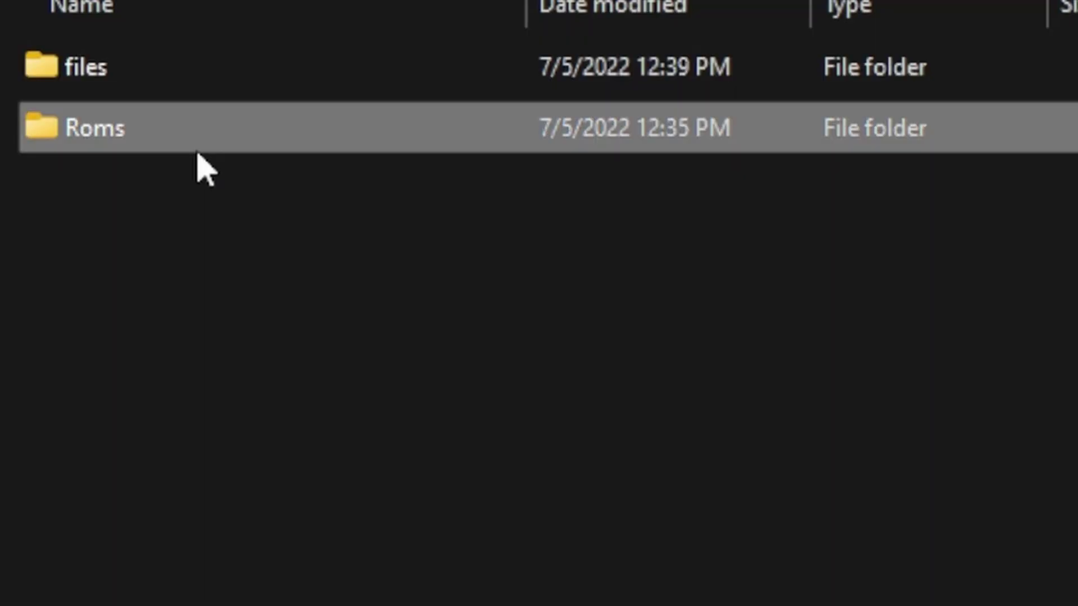
{"action": "double_click", "coordinate": [197, 150]}
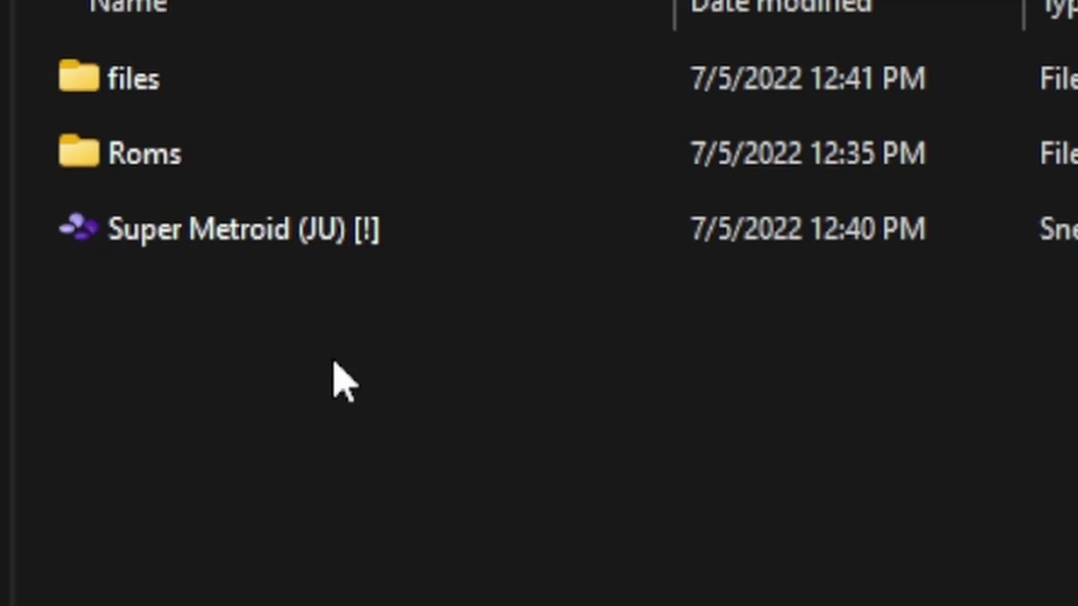
{"action": "left_click", "coordinate": [306, 234]}
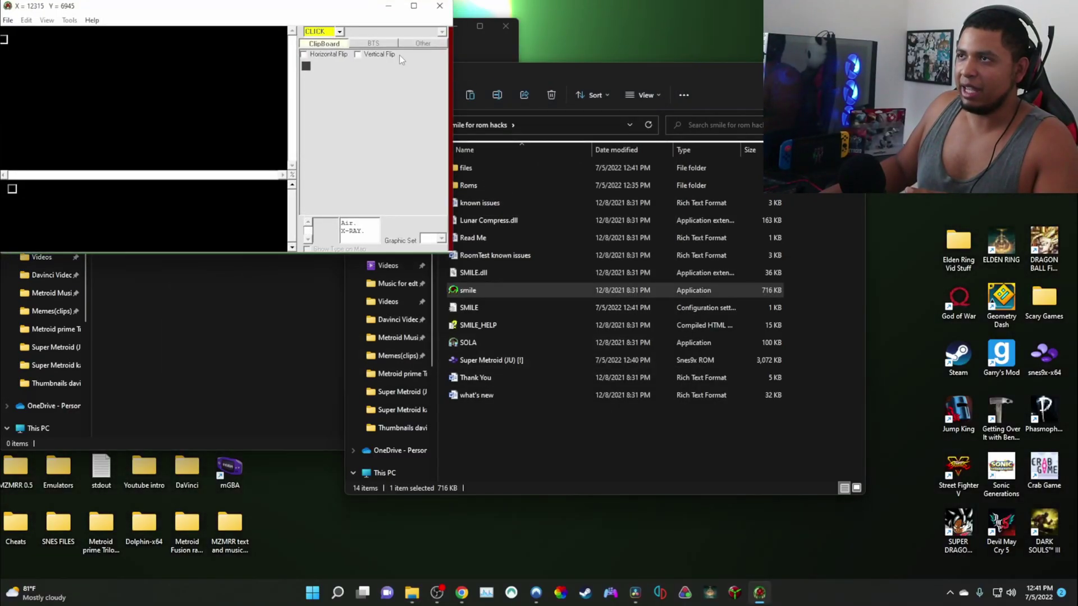
{"action": "left_click", "coordinate": [414, 5]}
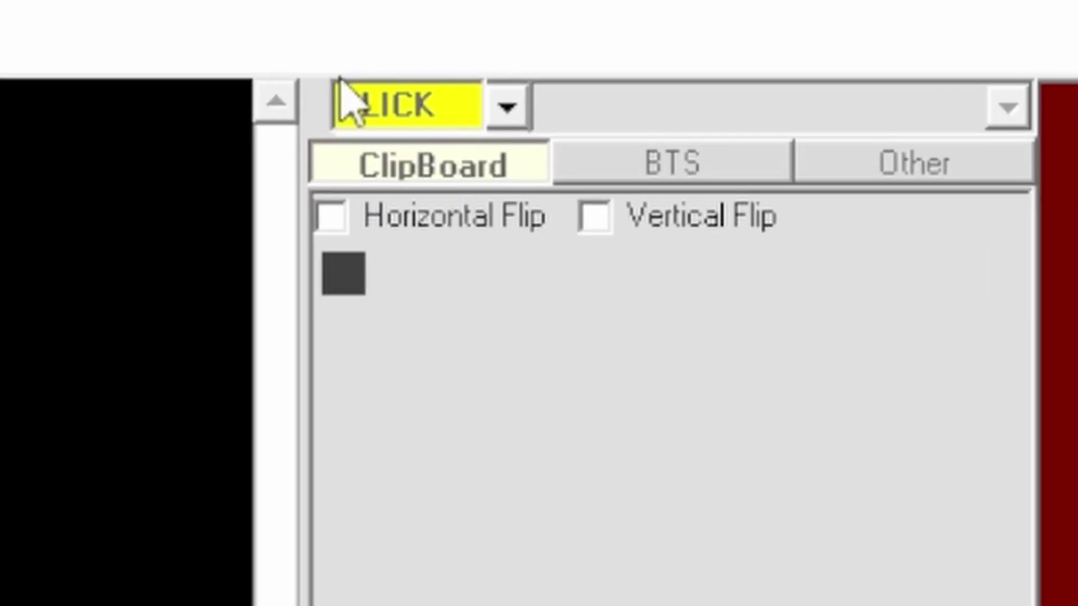
- Load room 791F8 in the level editor, followed by room 793AA
{"action": "left_click", "coordinate": [507, 107]}
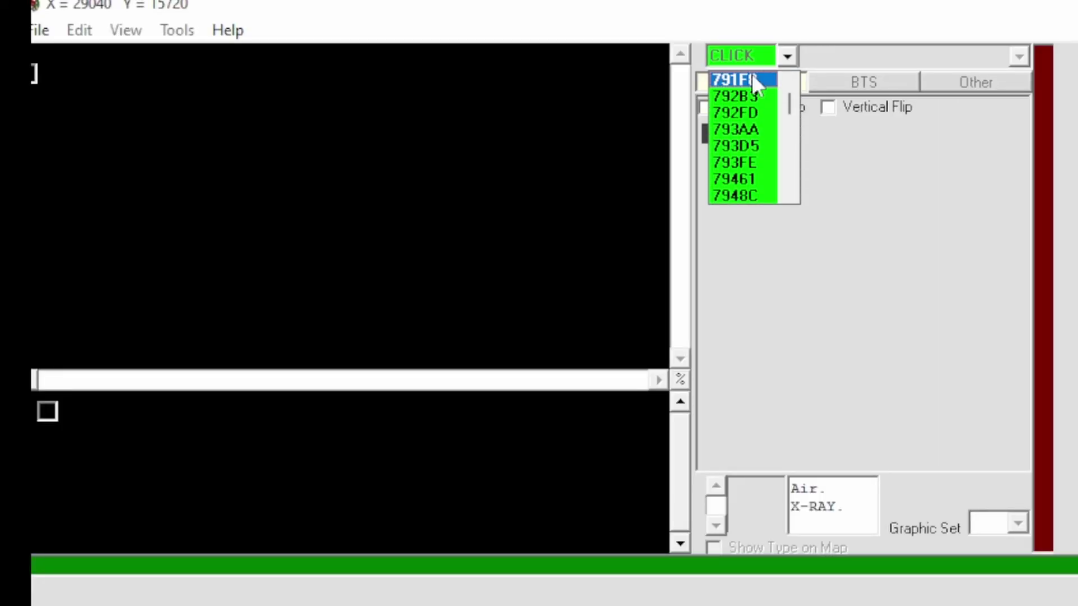
{"action": "left_click", "coordinate": [753, 77]}
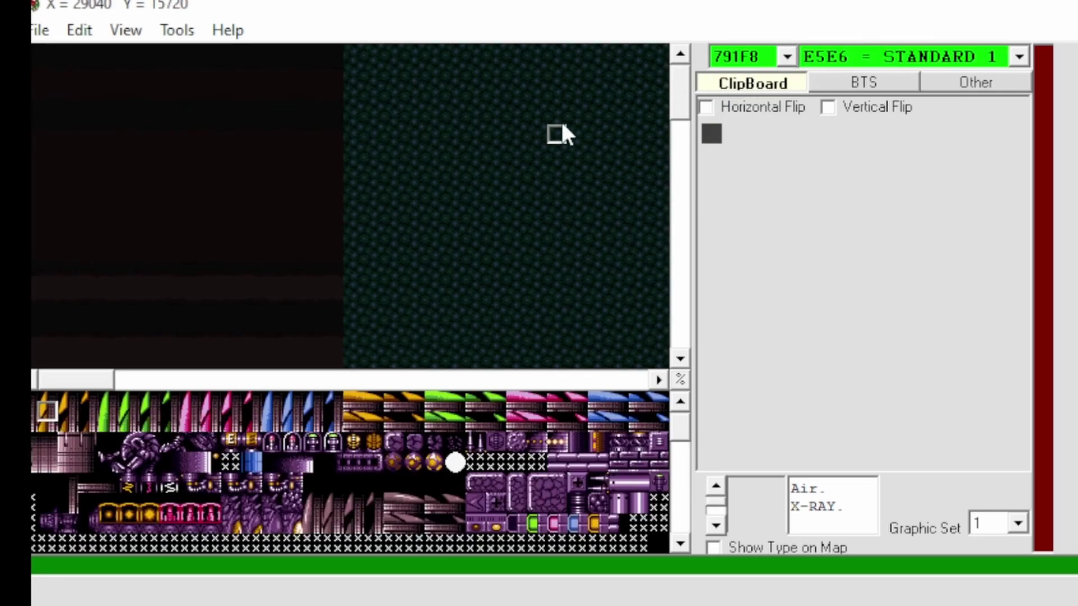
{"action": "left_click", "coordinate": [788, 57]}
{"action": "left_click", "coordinate": [747, 128]}
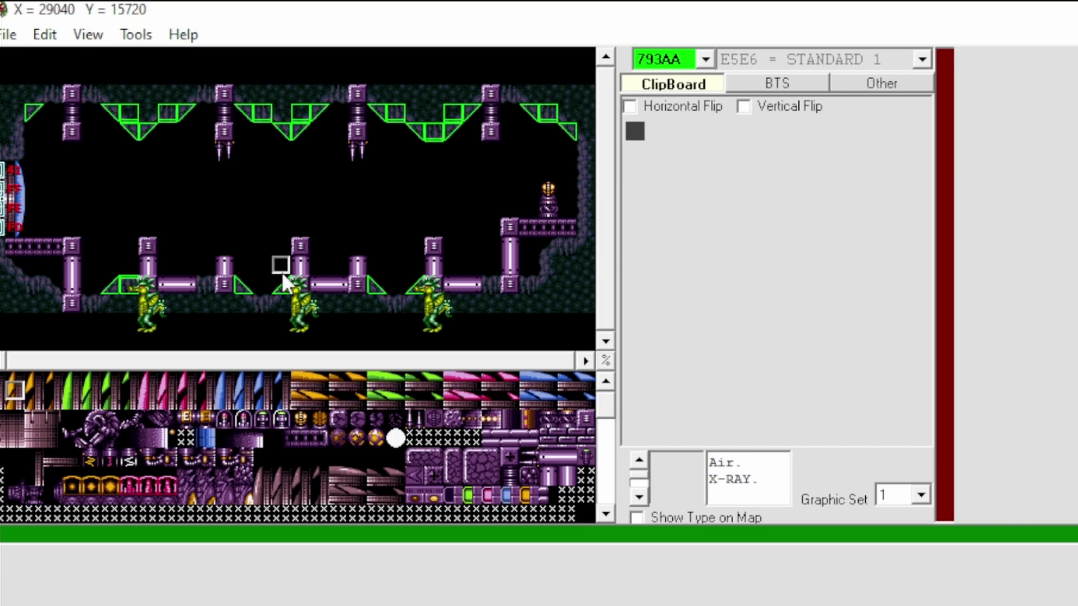
- Start applying an IPS patch and browse to the Super Metroid kaizo and radomizers folder on the Desktop
{"action": "left_click", "coordinate": [137, 33]}
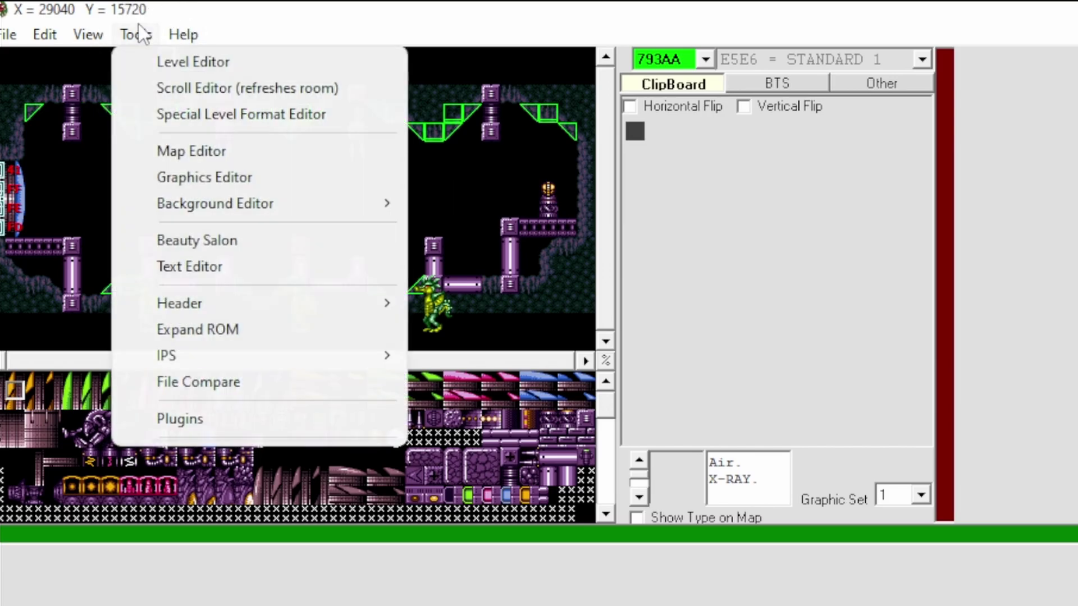
{"action": "mouse_move", "coordinate": [194, 358]}
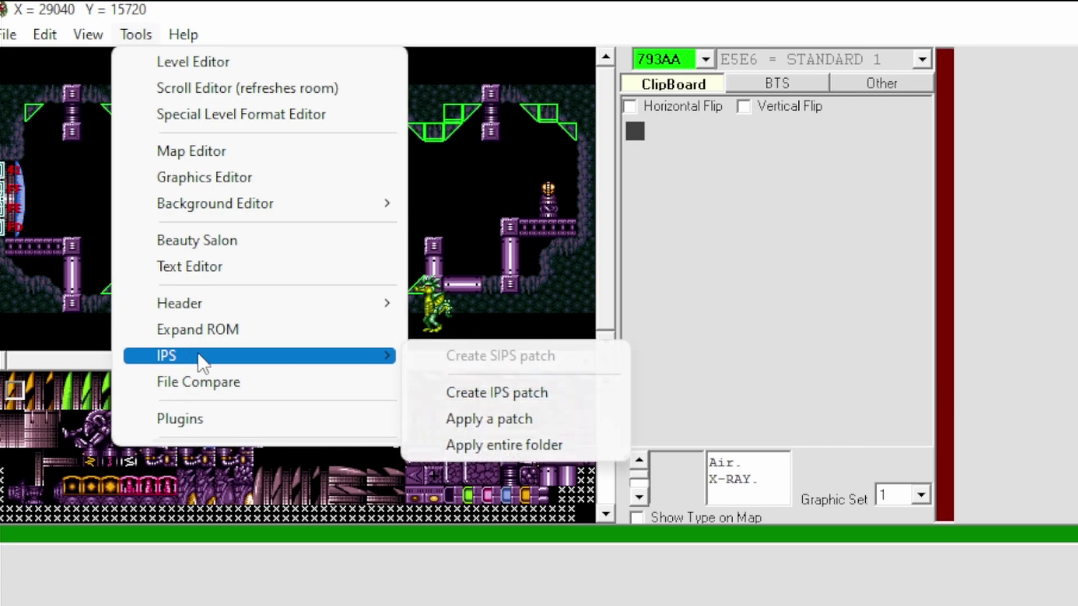
{"action": "left_click", "coordinate": [484, 422]}
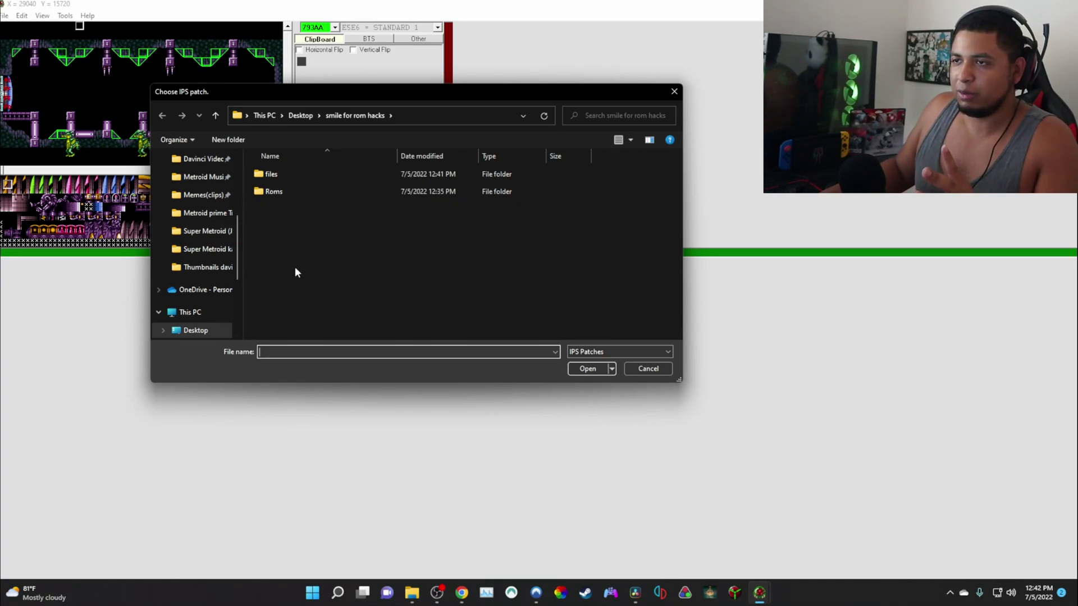
{"action": "scroll", "coordinate": [210, 224], "scroll_direction": "up", "scroll_amount": 3}
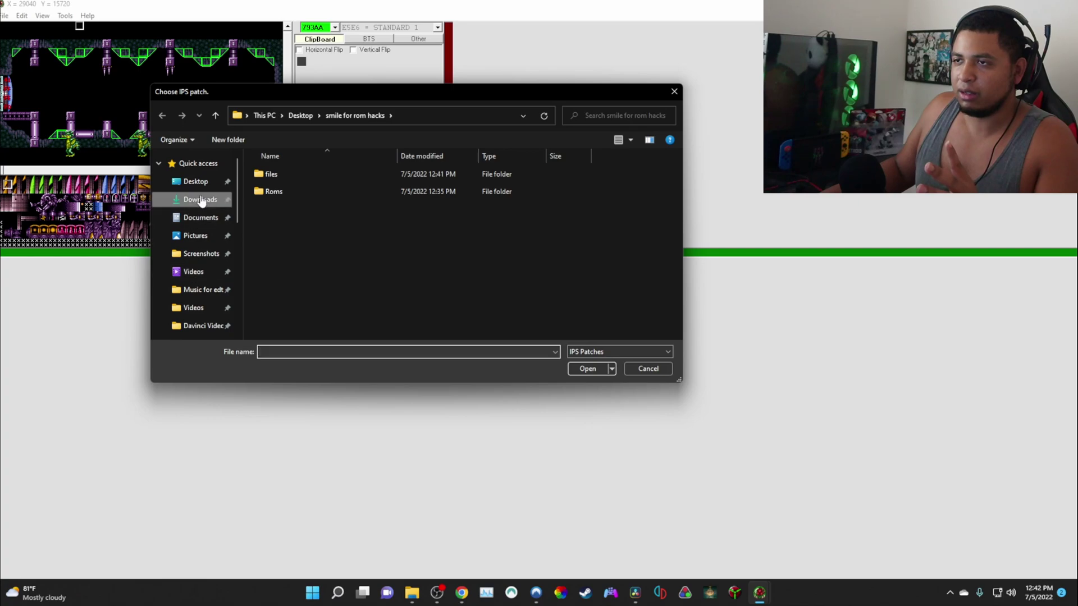
{"action": "left_click", "coordinate": [200, 200]}
{"action": "scroll", "coordinate": [201, 233], "scroll_direction": "down", "scroll_amount": 2}
{"action": "scroll", "coordinate": [201, 234], "scroll_direction": "down", "scroll_amount": 4}
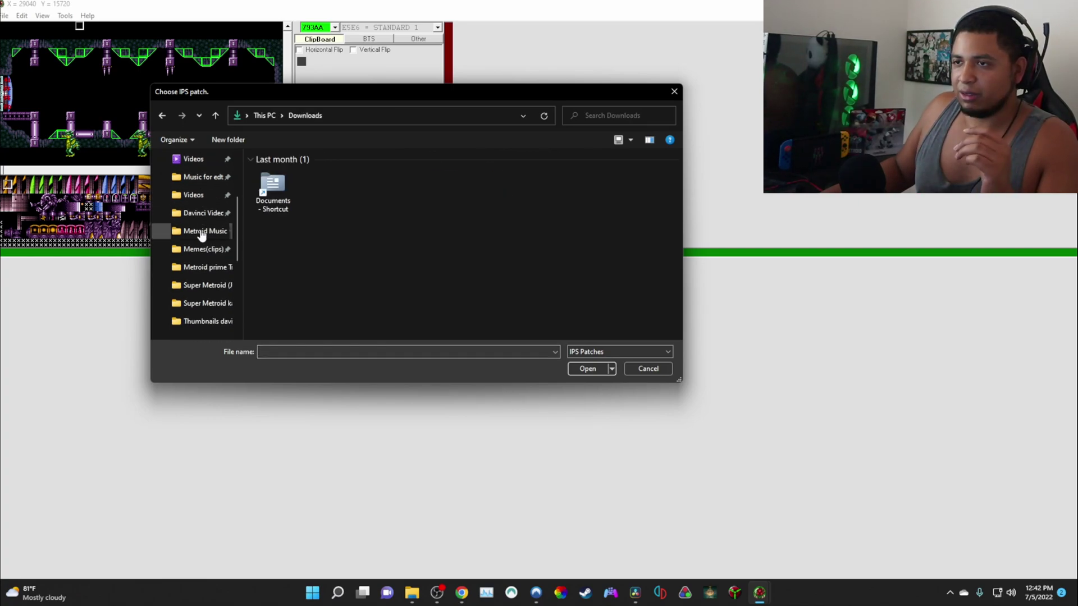
{"action": "scroll", "coordinate": [204, 234], "scroll_direction": "up", "scroll_amount": 5}
{"action": "scroll", "coordinate": [206, 233], "scroll_direction": "down", "scroll_amount": 2}
{"action": "scroll", "coordinate": [205, 232], "scroll_direction": "down", "scroll_amount": 3}
{"action": "left_click", "coordinate": [205, 267]}
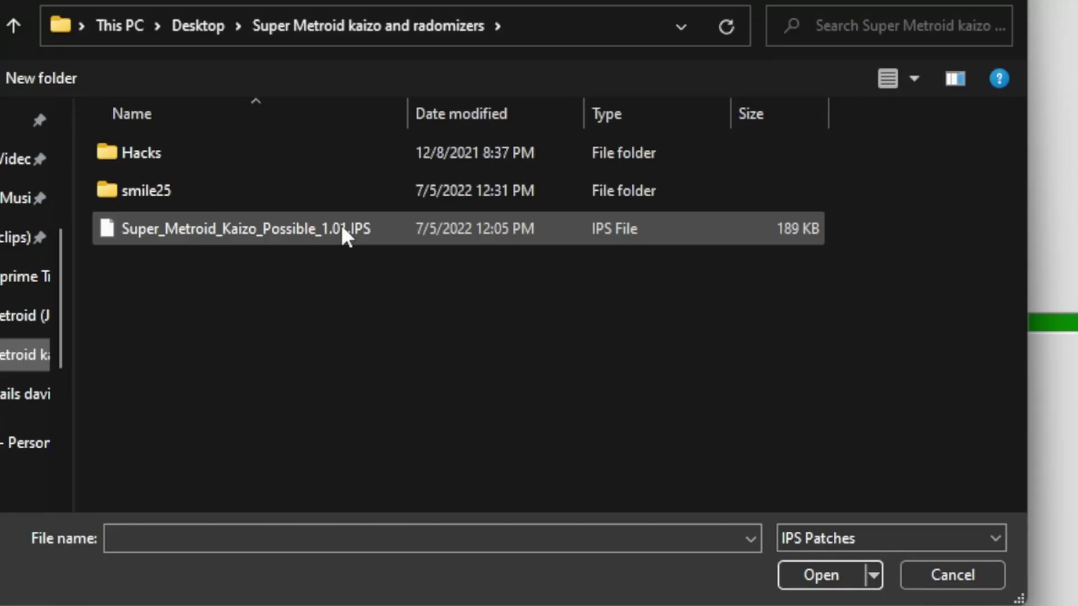
- Apply the Super_Metroid_Kaizo_Possible_1.01.IPS patch to the open ROM and dismiss the notice
{"action": "left_click", "coordinate": [367, 209]}
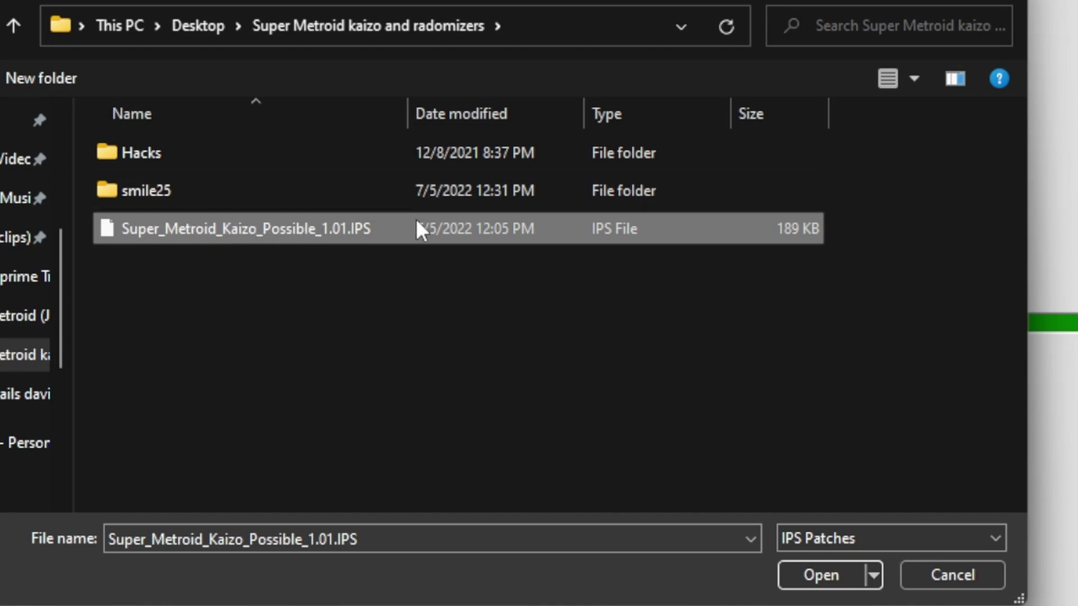
{"action": "left_click", "coordinate": [842, 586]}
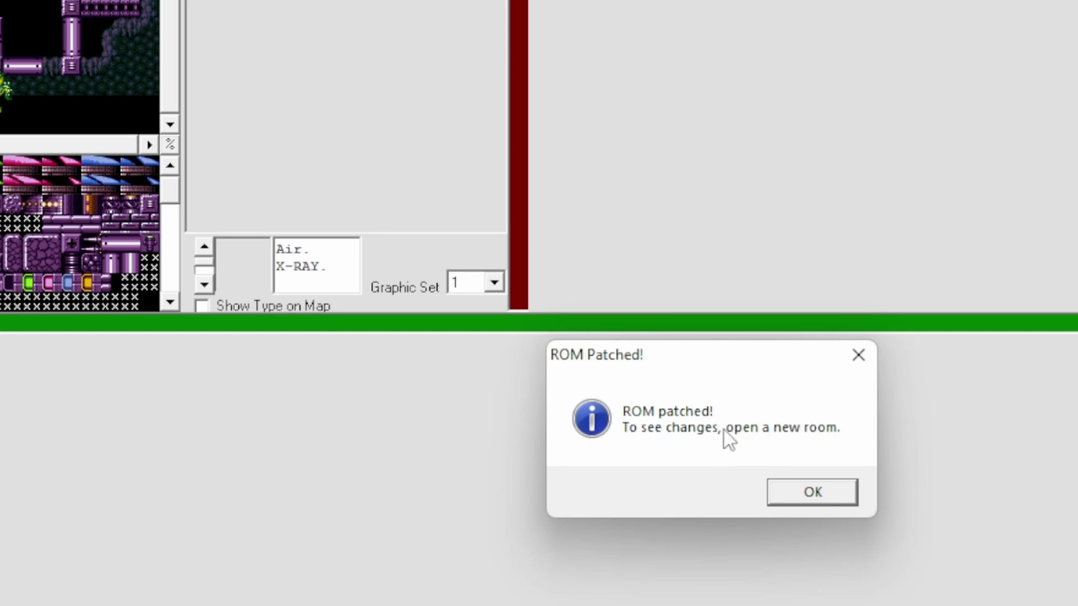
{"action": "left_click", "coordinate": [813, 500]}
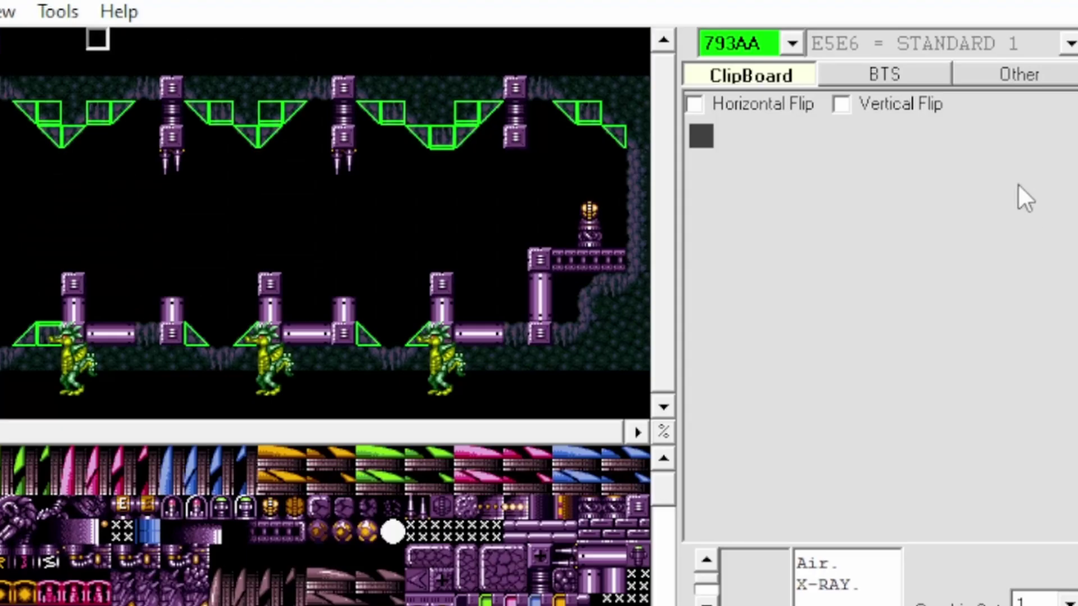
- Load room 794CC from the patched ROM
{"action": "left_click", "coordinate": [793, 43]}
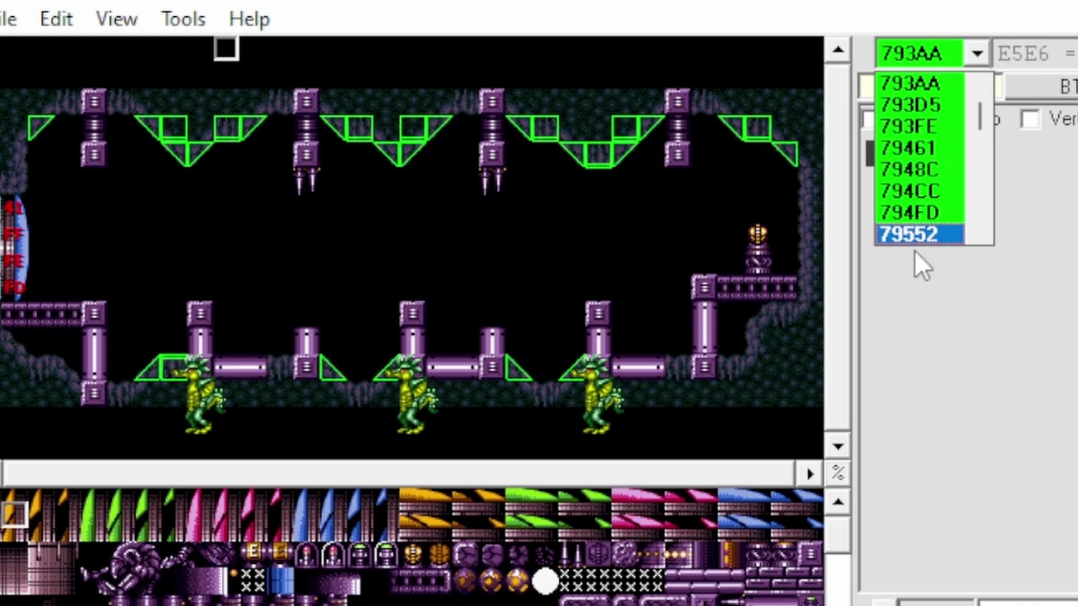
{"action": "left_click", "coordinate": [914, 191]}
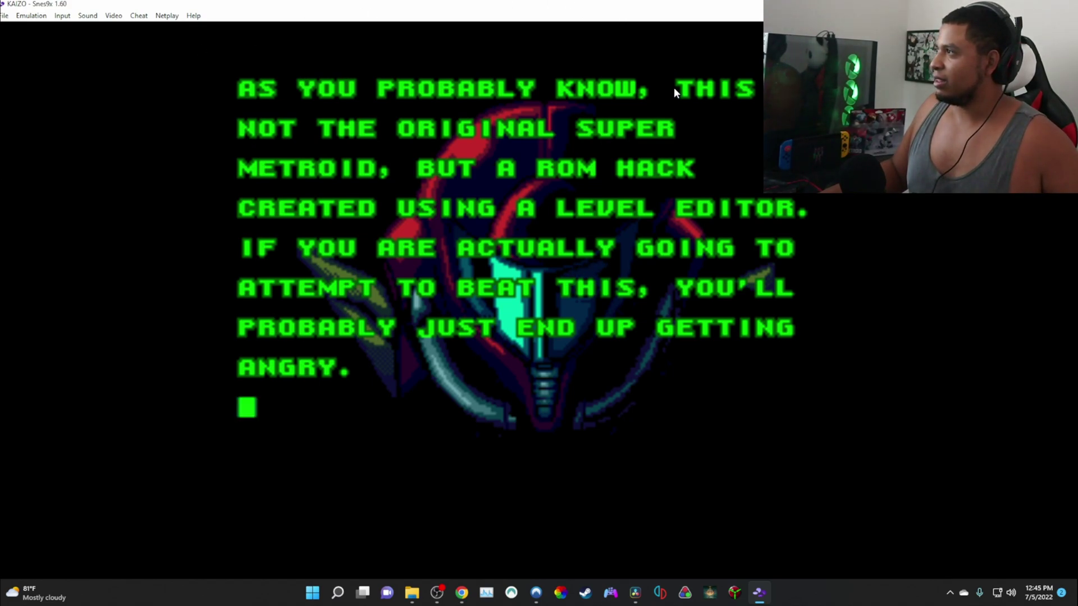
- Close the Snes9x emulator running the Kaizo hack
{"action": "key", "text": "alt+F4"}
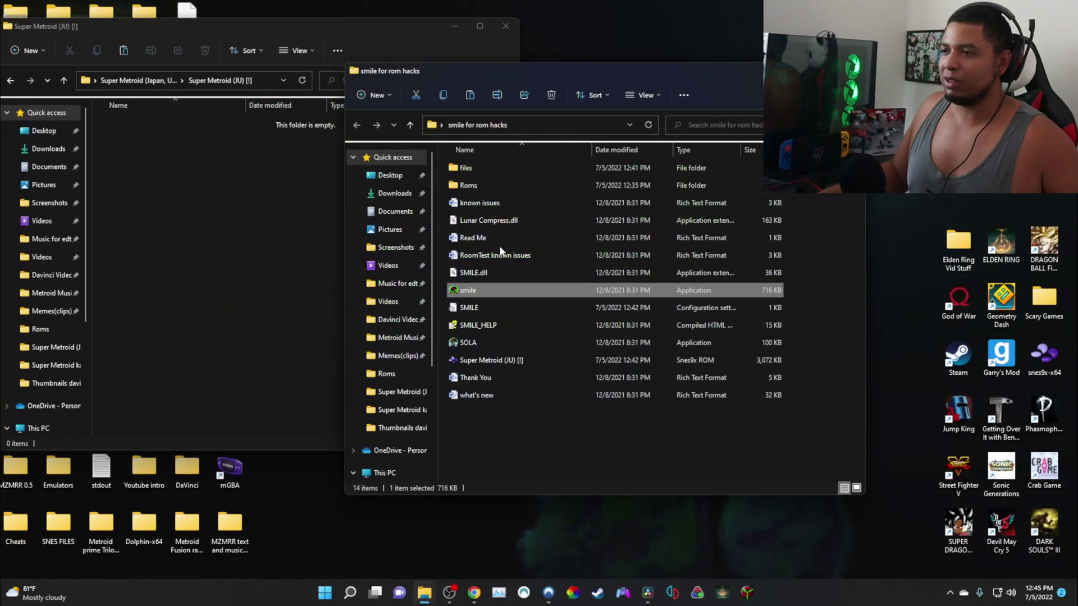